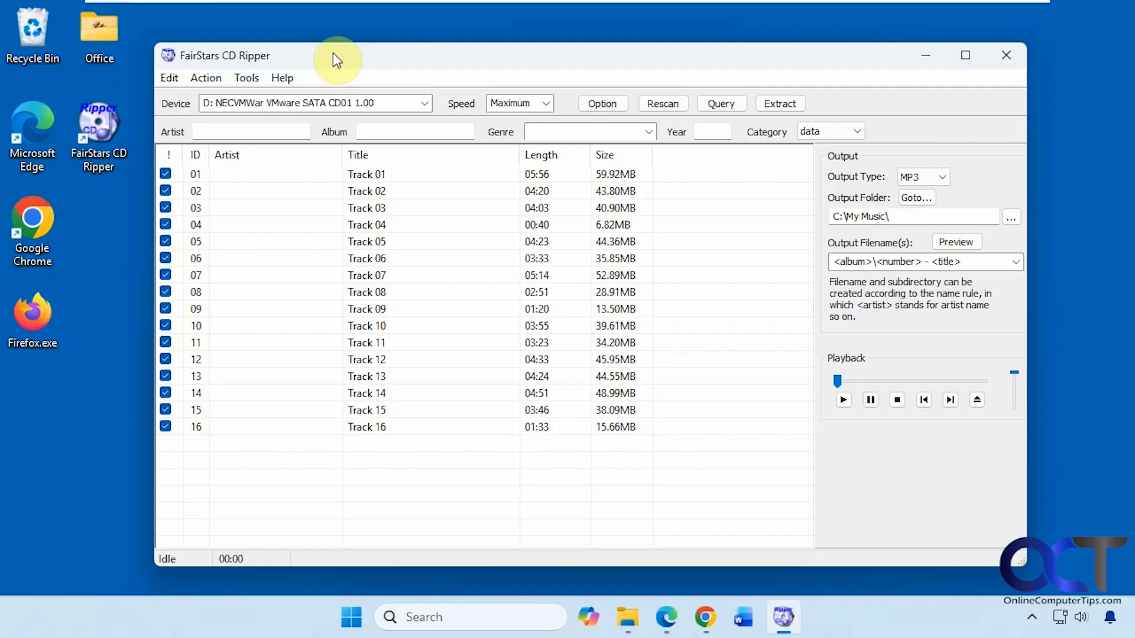
Step: Switch to Microsoft Edge to view the FairStars CD Ripper download page, and return to the ripper
click(668, 614)
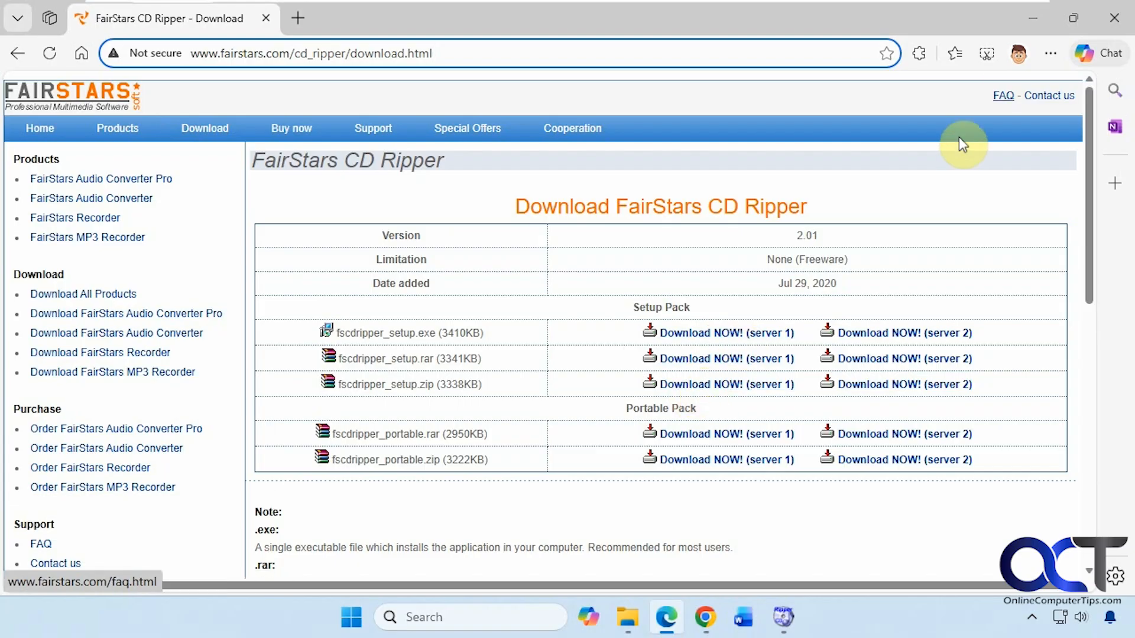
click(1033, 19)
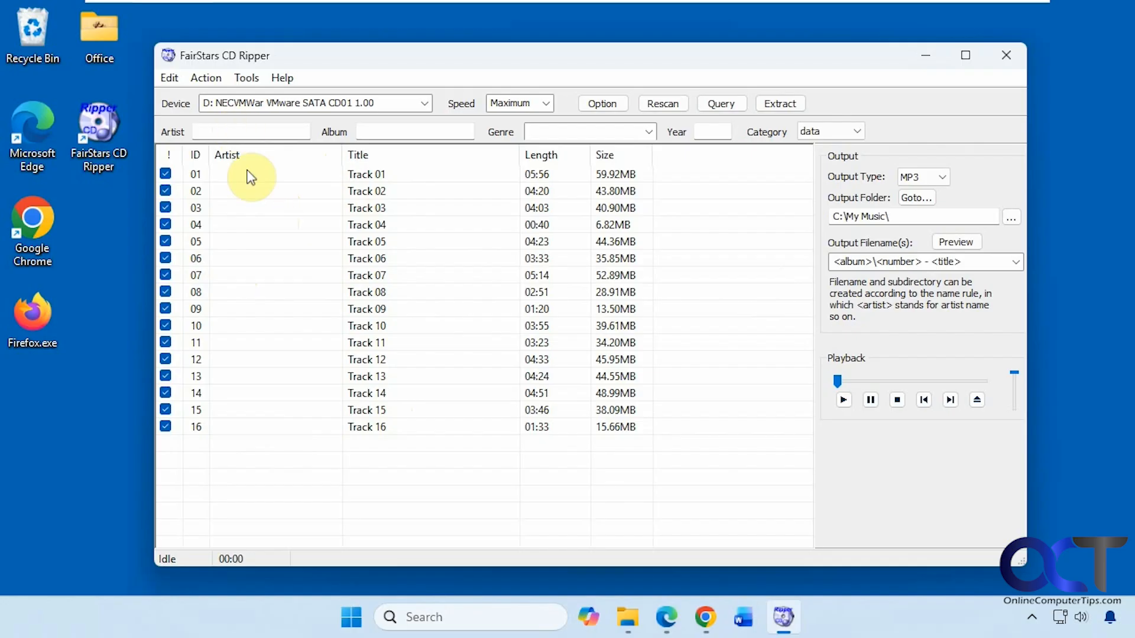
Step: Query the online database for the CD's information and apply the first "data Exotico - Temples" match
click(220, 79)
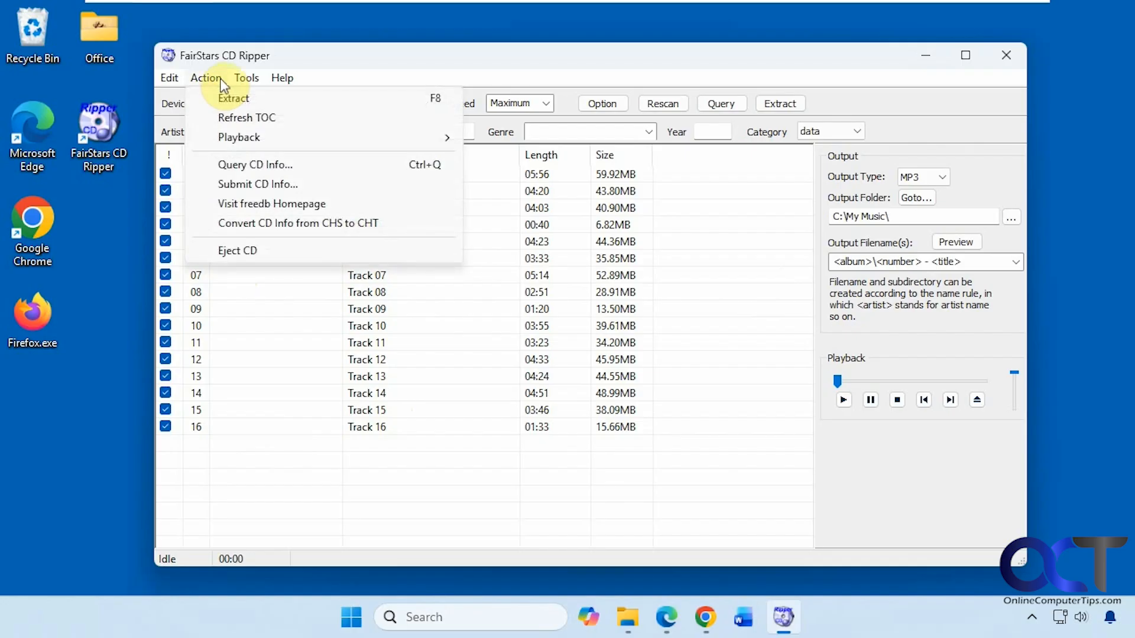
click(256, 165)
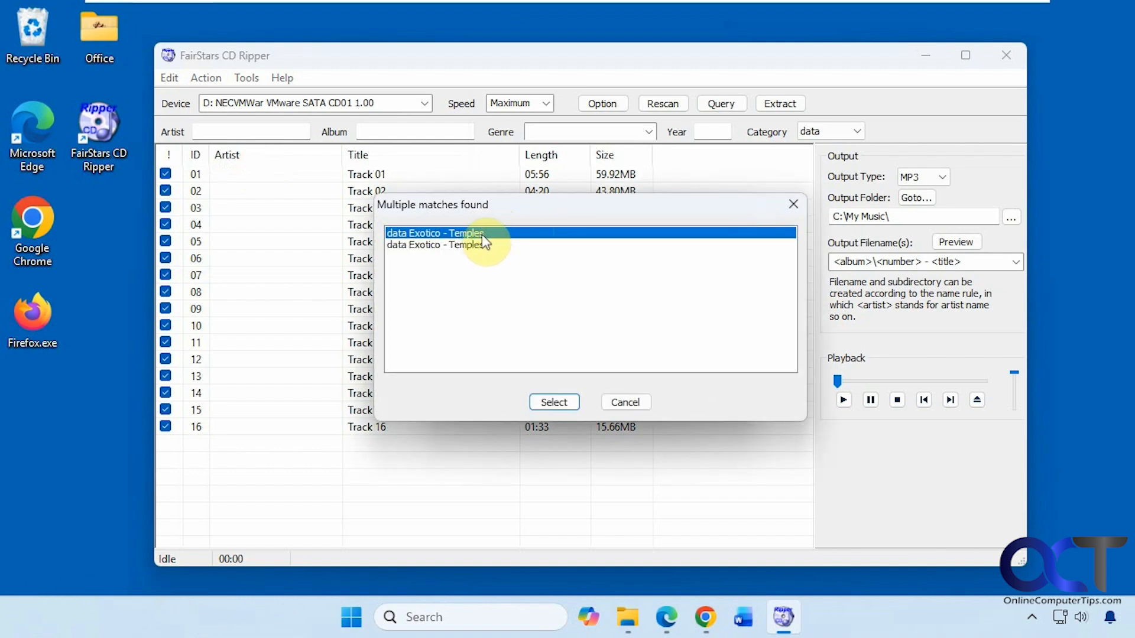
click(549, 398)
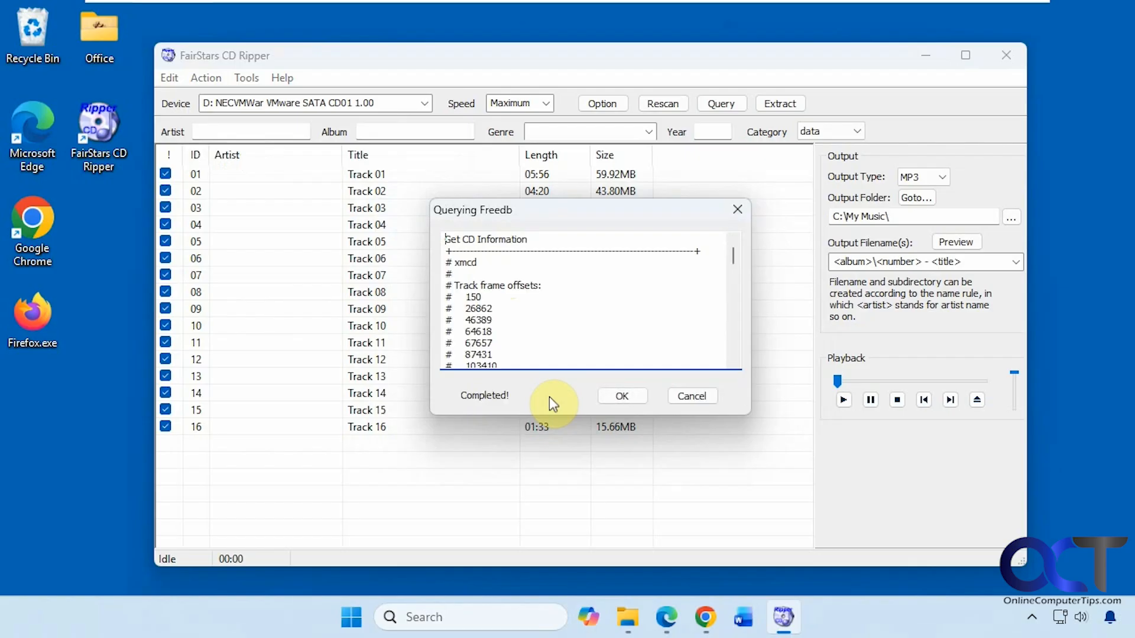
click(618, 399)
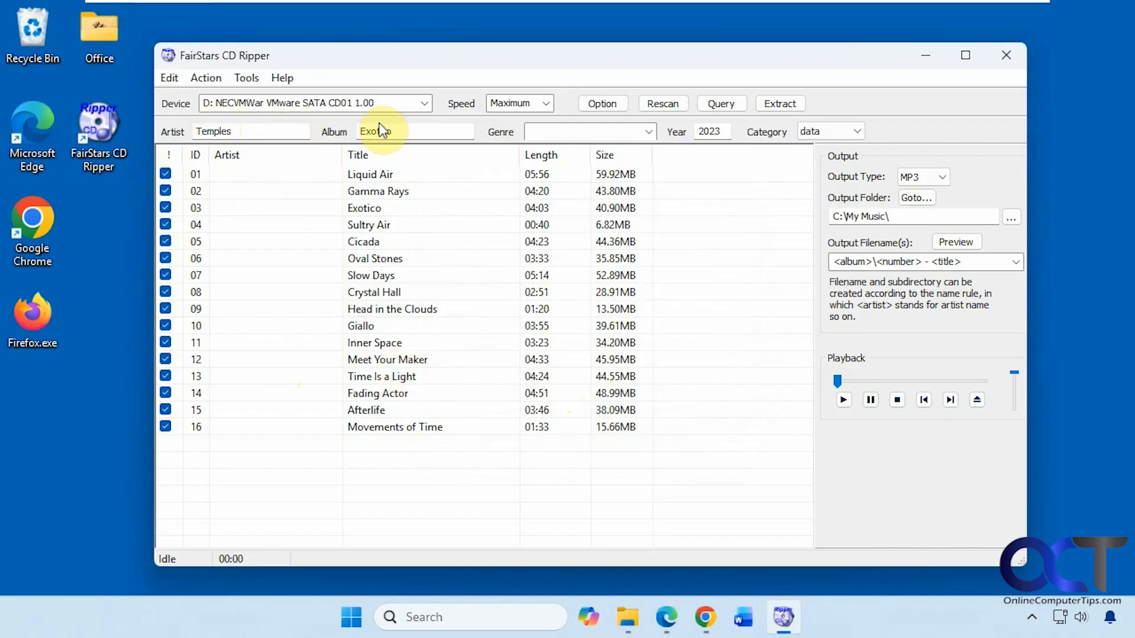
click(857, 131)
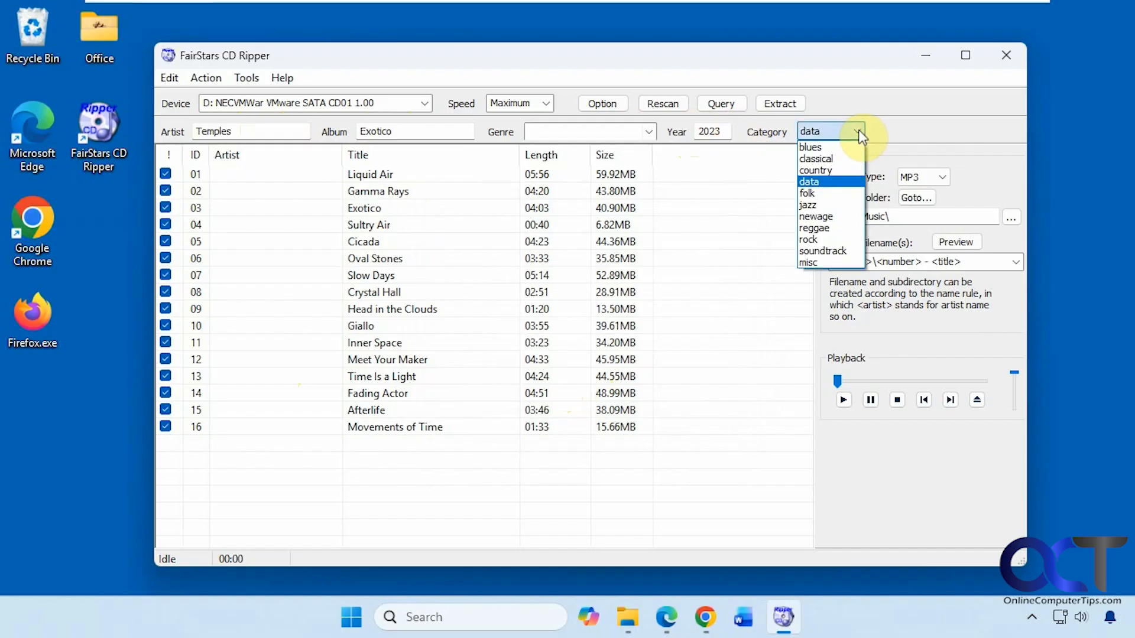
click(858, 131)
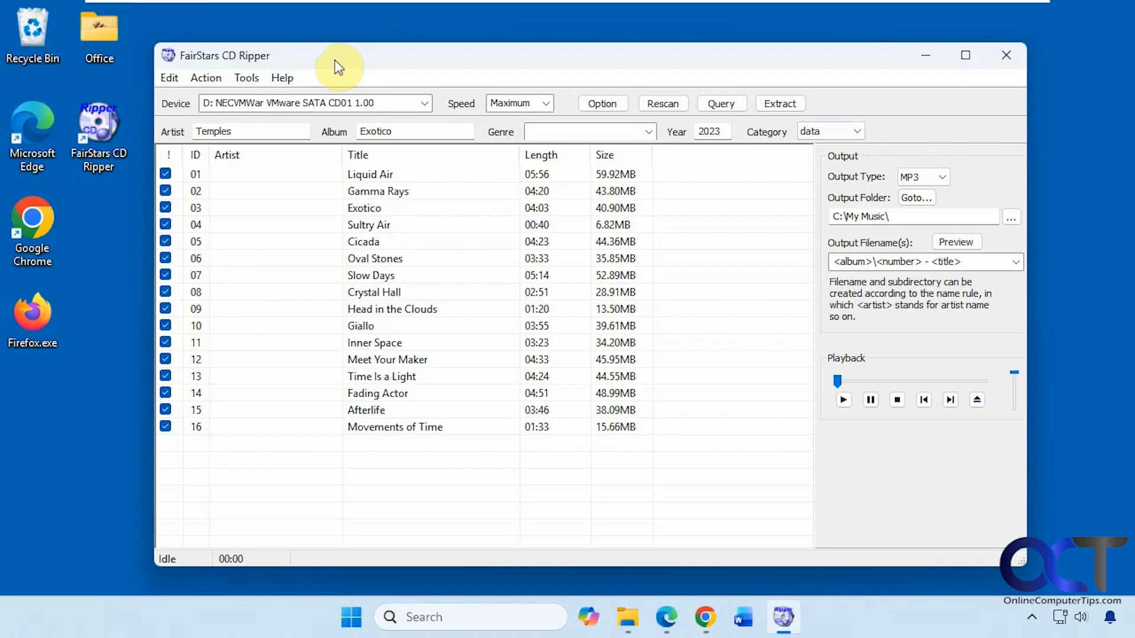
click(170, 79)
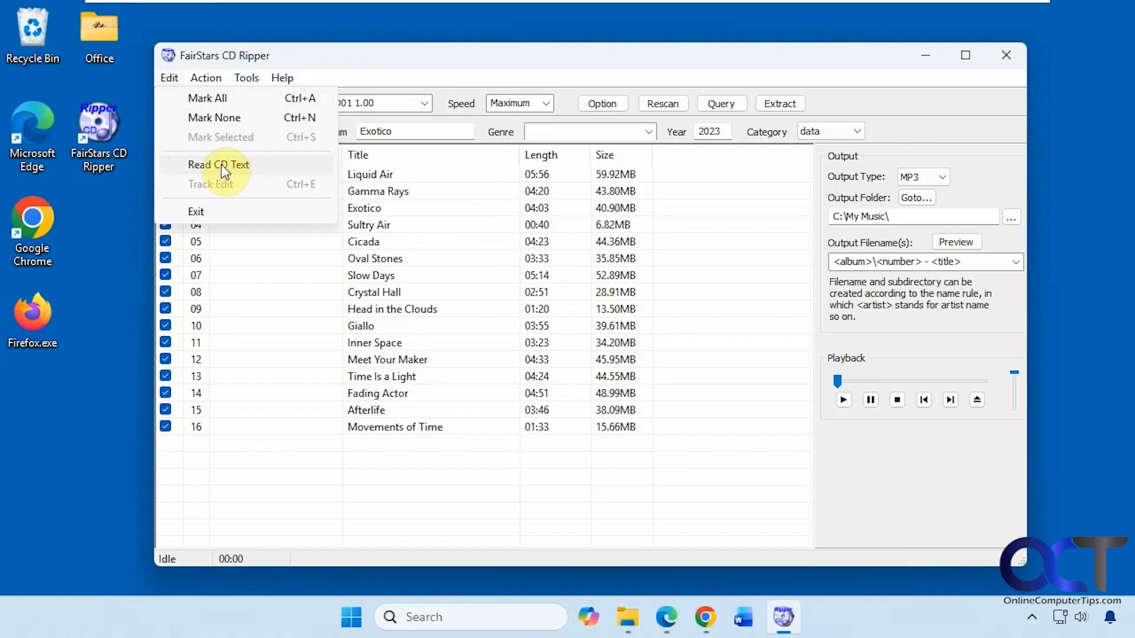
mouse_move(213, 82)
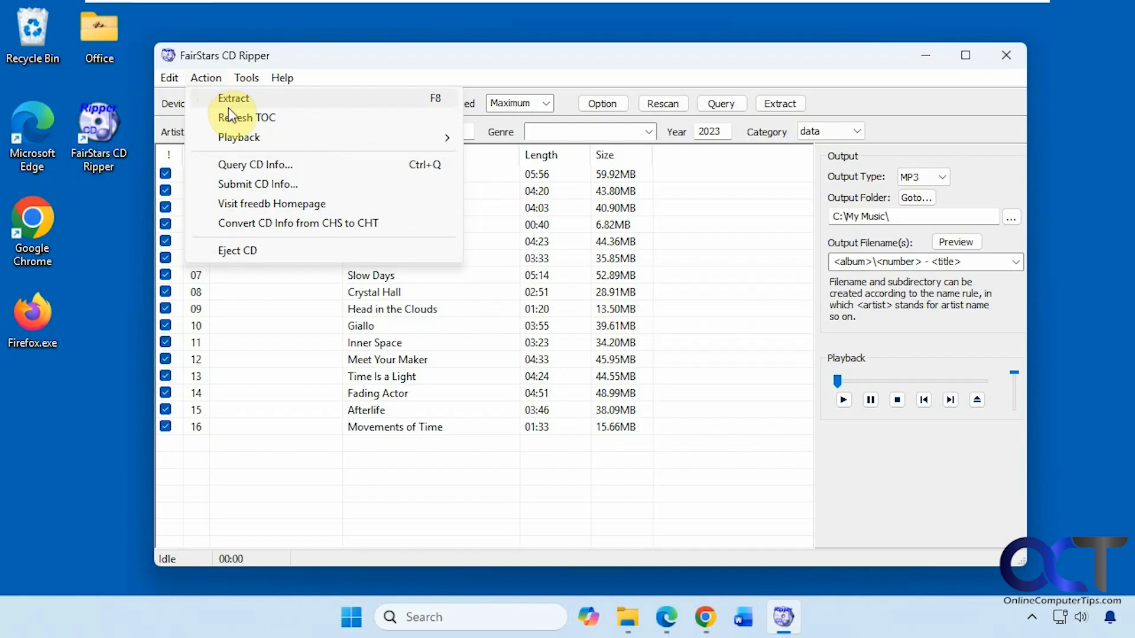
mouse_move(230, 137)
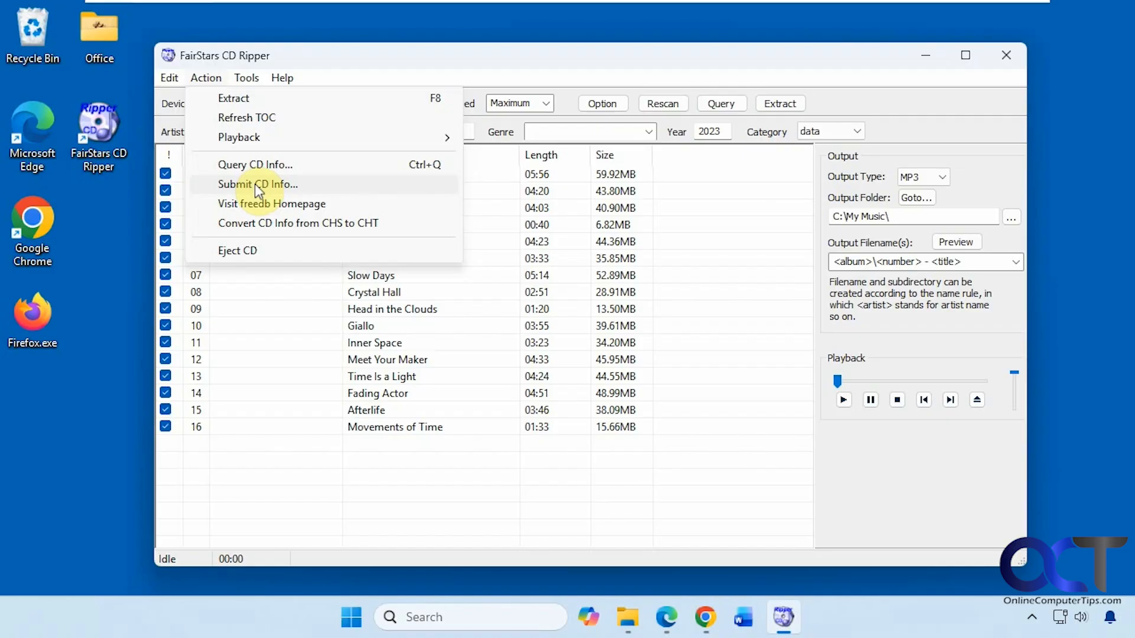
Step: Examine the general ripping options and the encoder settings for WAV, APE, FLAC, OGG and VQF
mouse_move(248, 76)
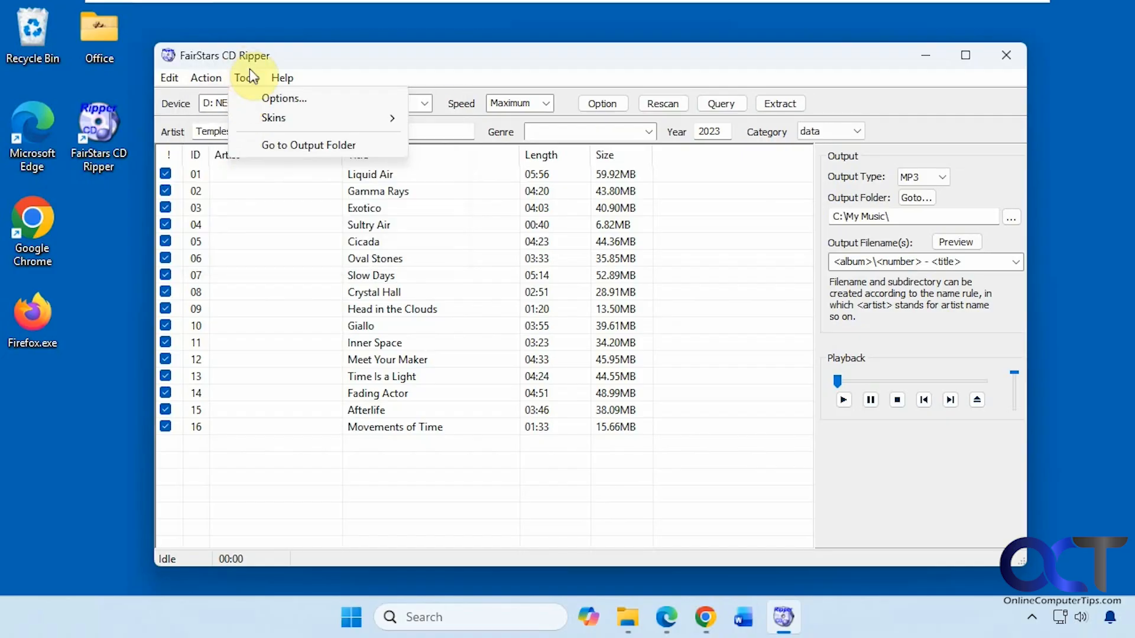
click(263, 95)
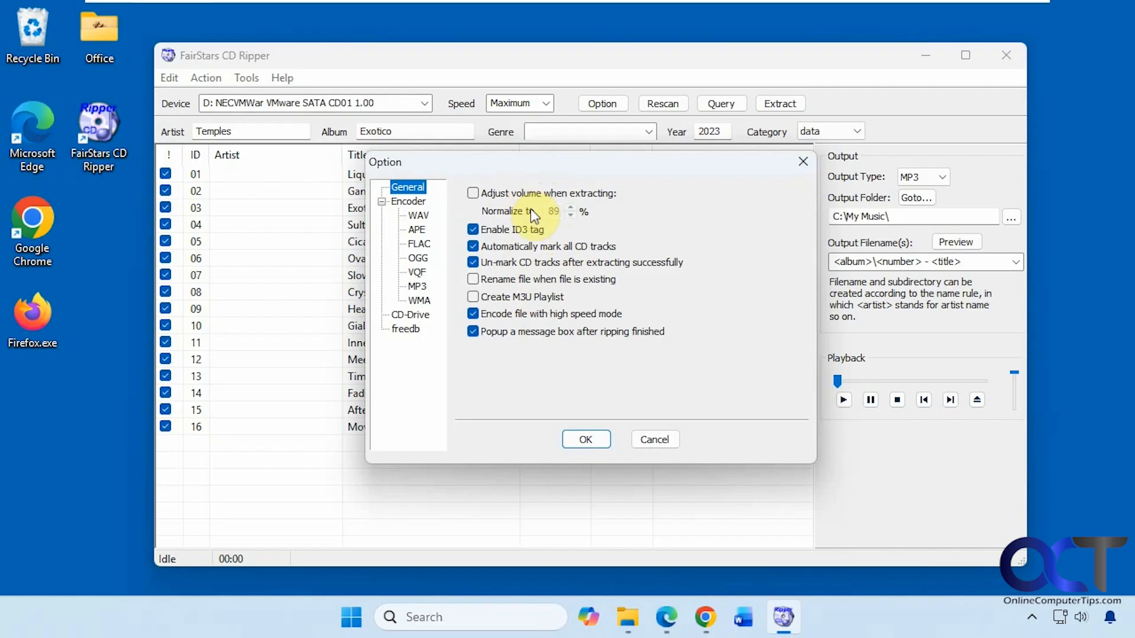
click(425, 216)
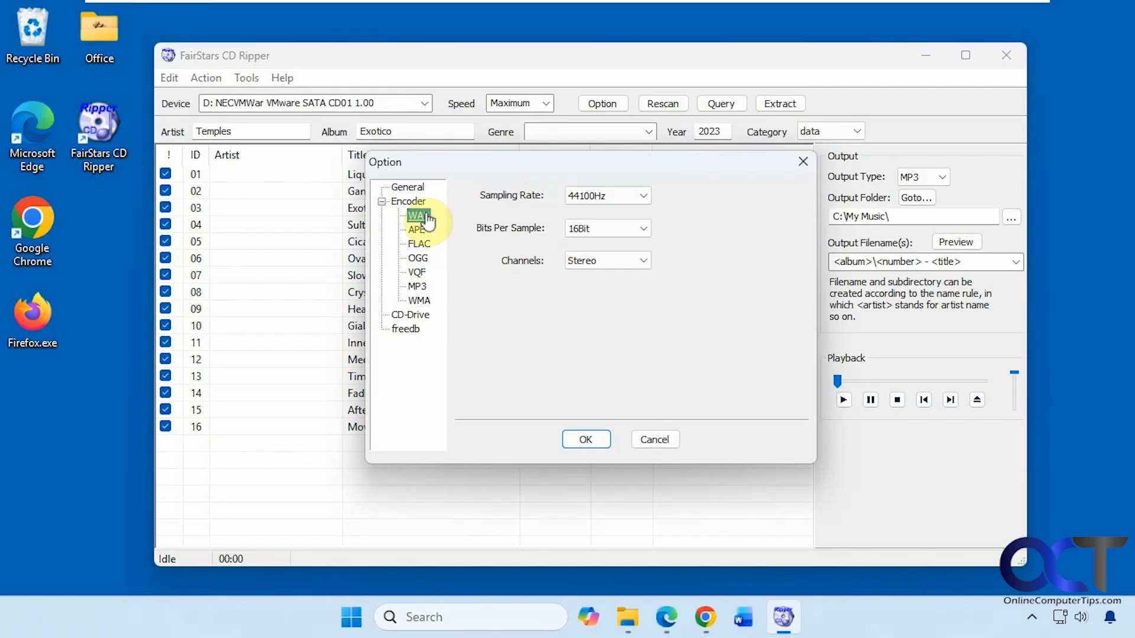
click(420, 232)
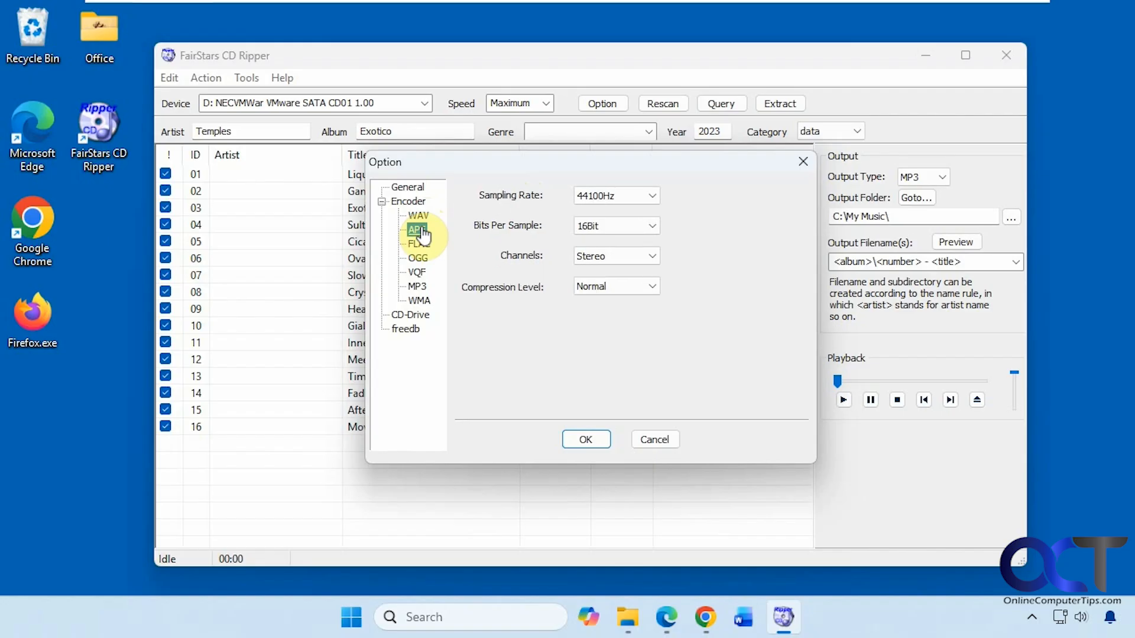
click(419, 244)
click(420, 259)
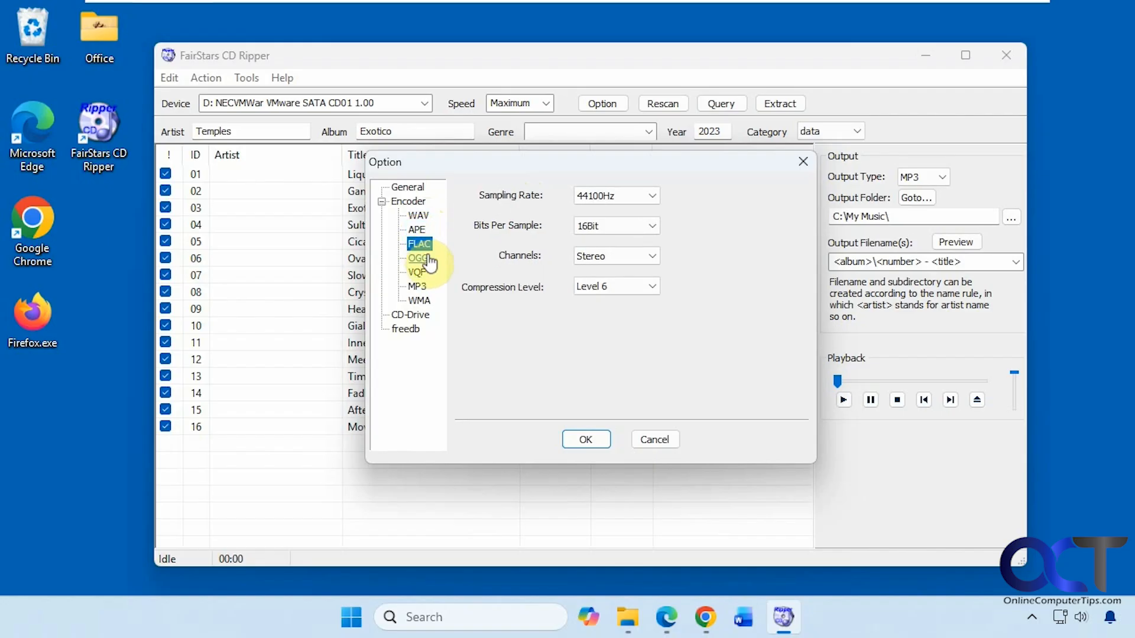
click(419, 273)
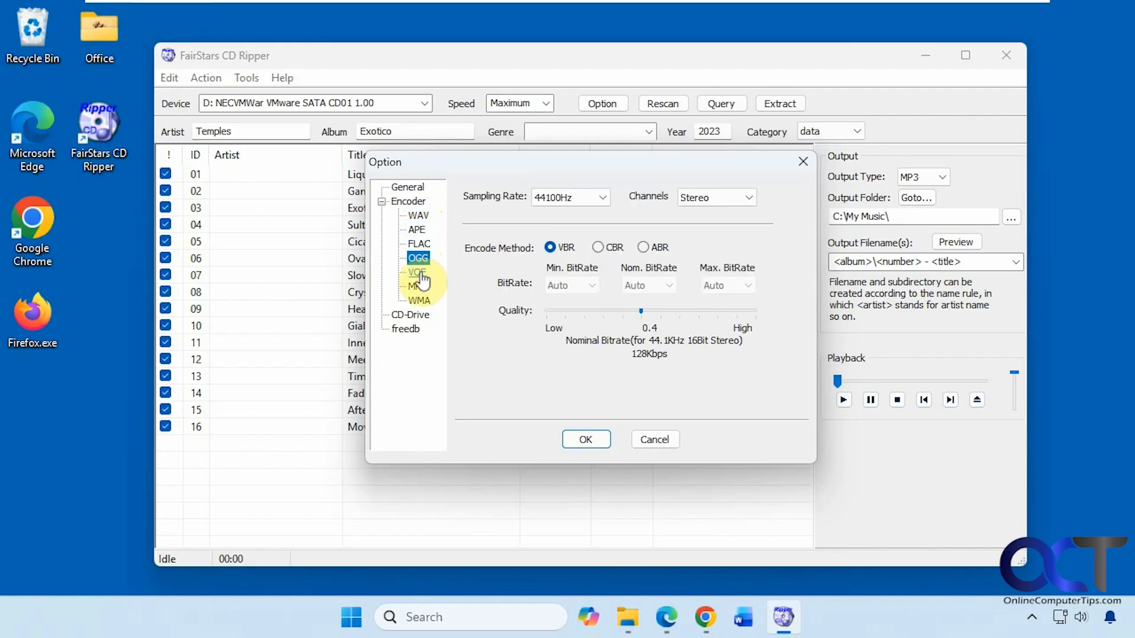
Step: Examine the MP3 encoder settings with the available bitrates, and the WMA encoder settings
click(417, 287)
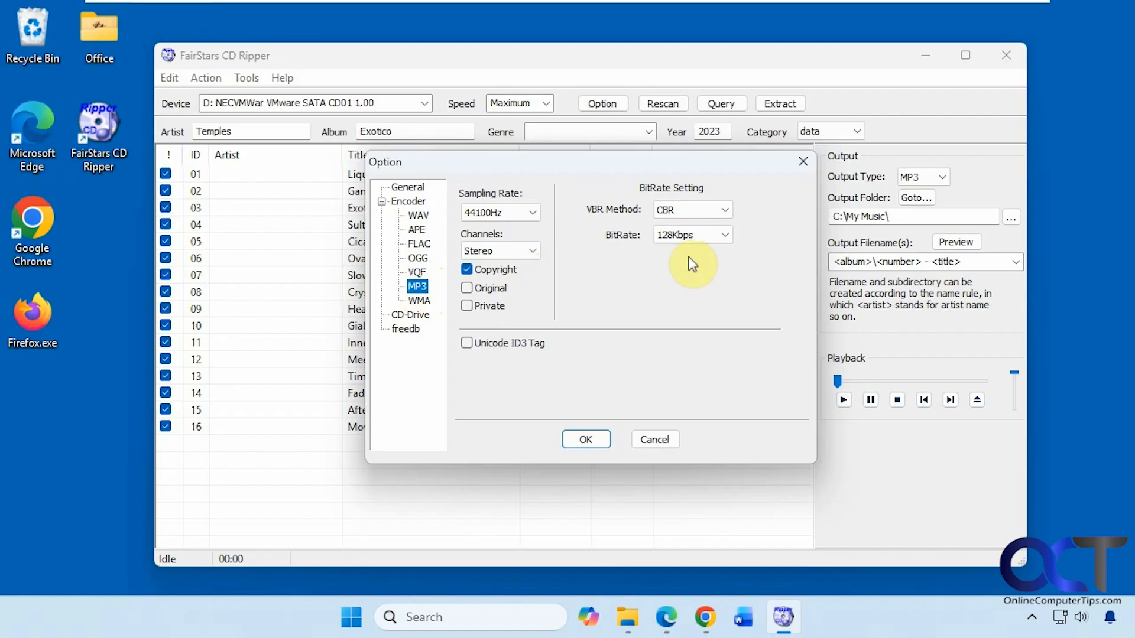
click(725, 235)
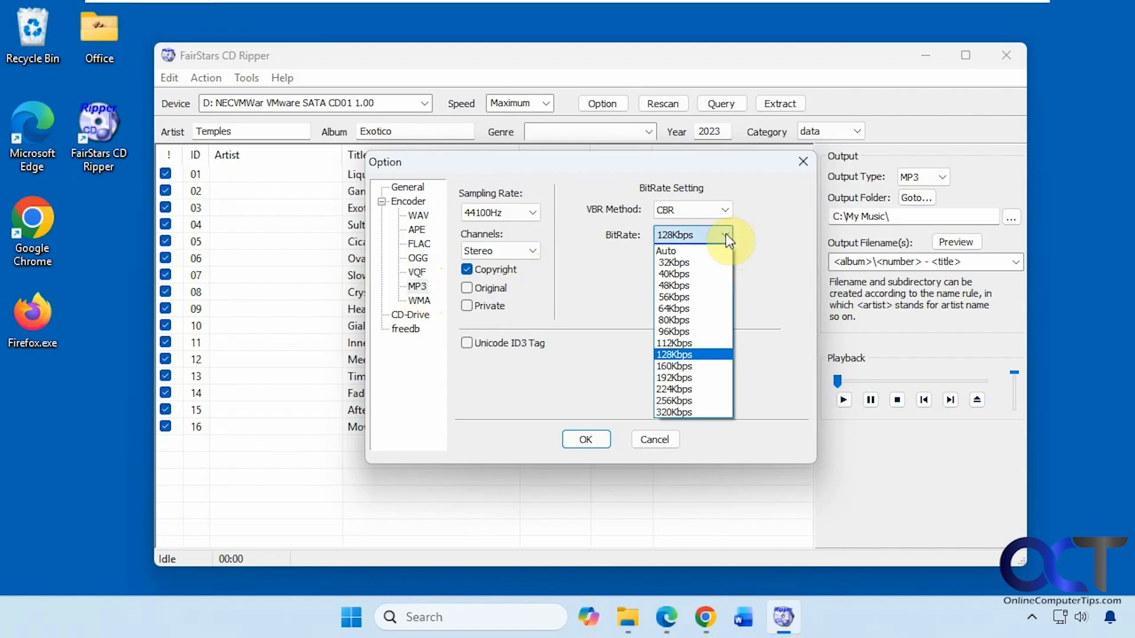
click(762, 263)
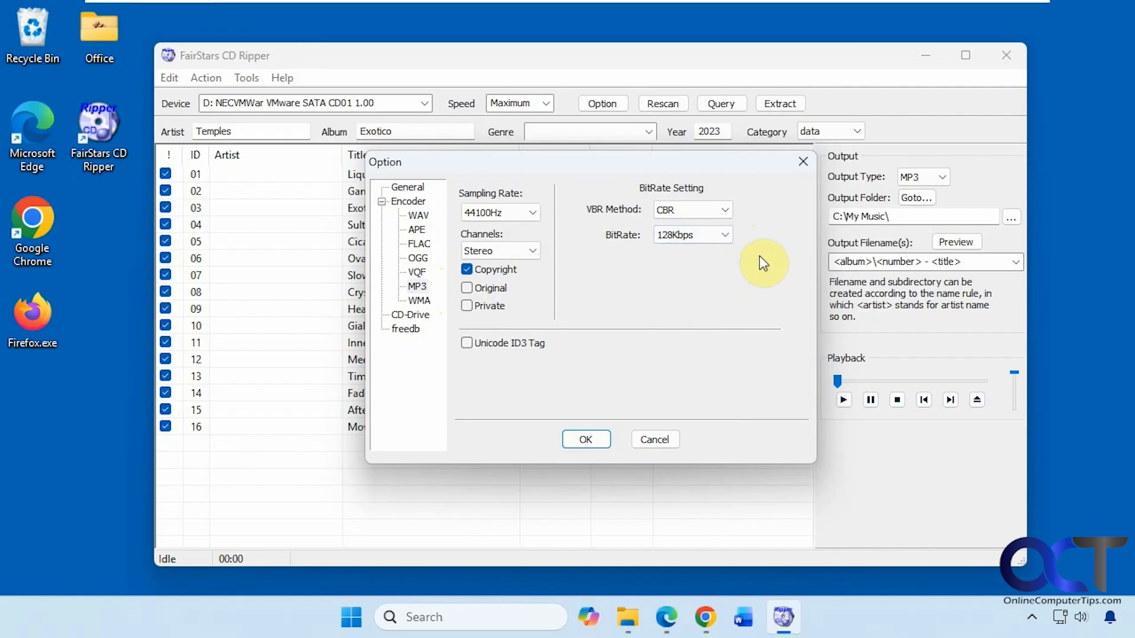
click(419, 301)
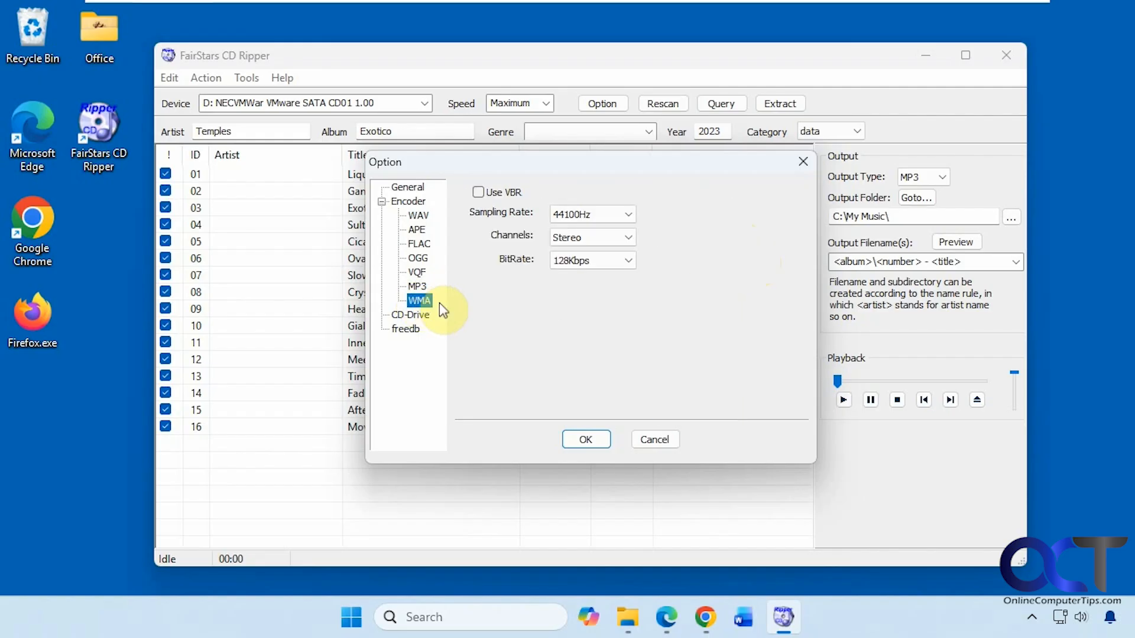
Step: Examine the CD drive options and the freedb server choices, and leave the options without changes
click(418, 316)
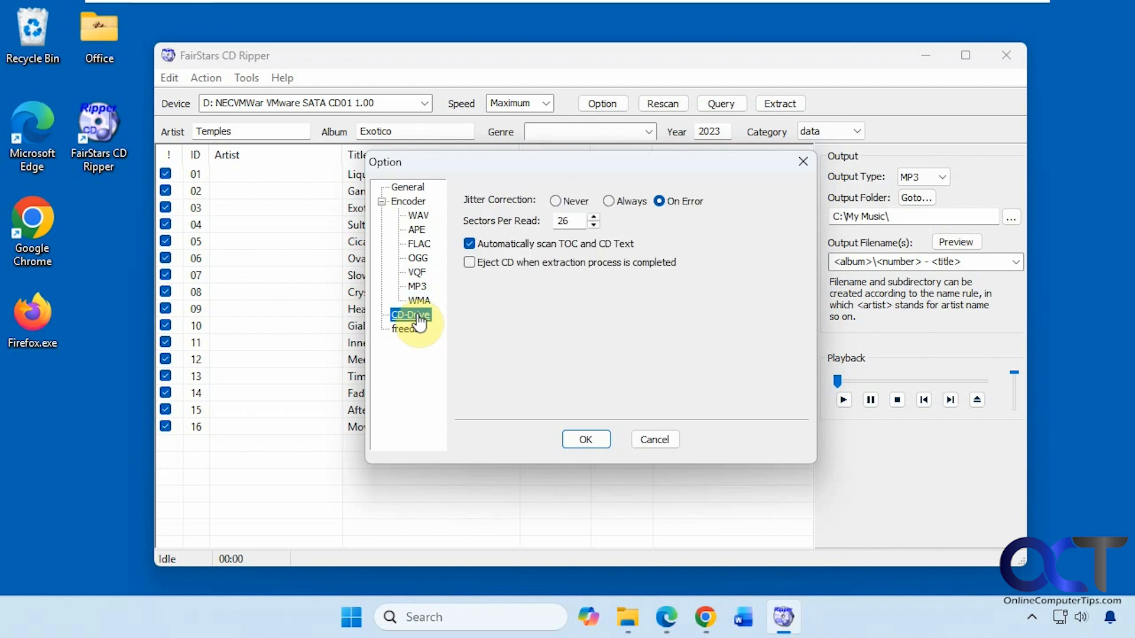
click(416, 329)
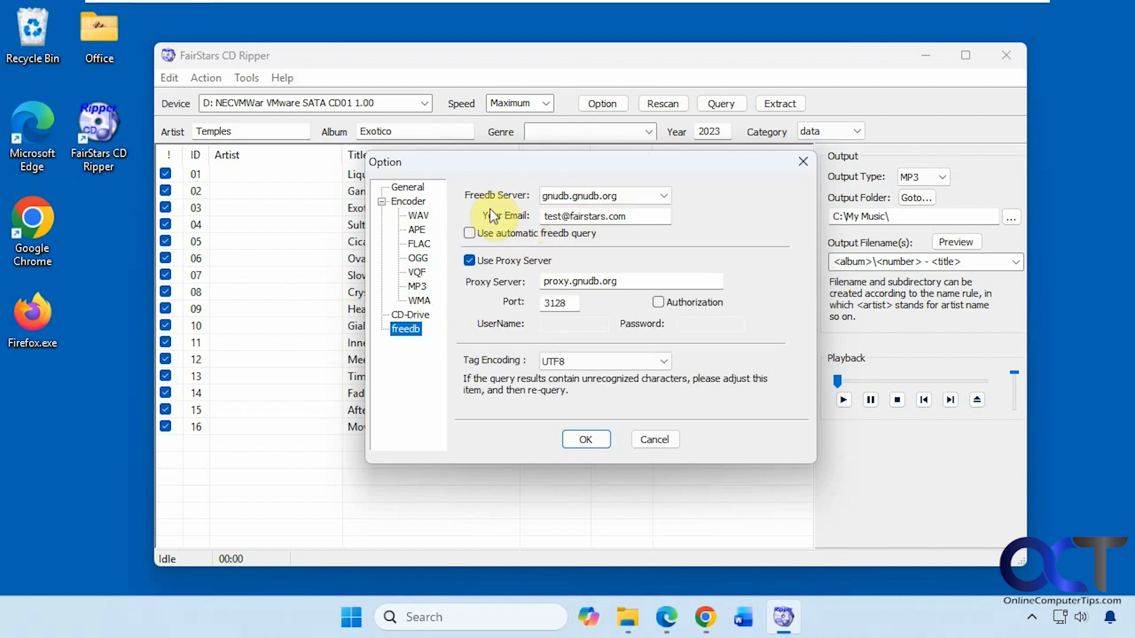
click(663, 195)
click(665, 197)
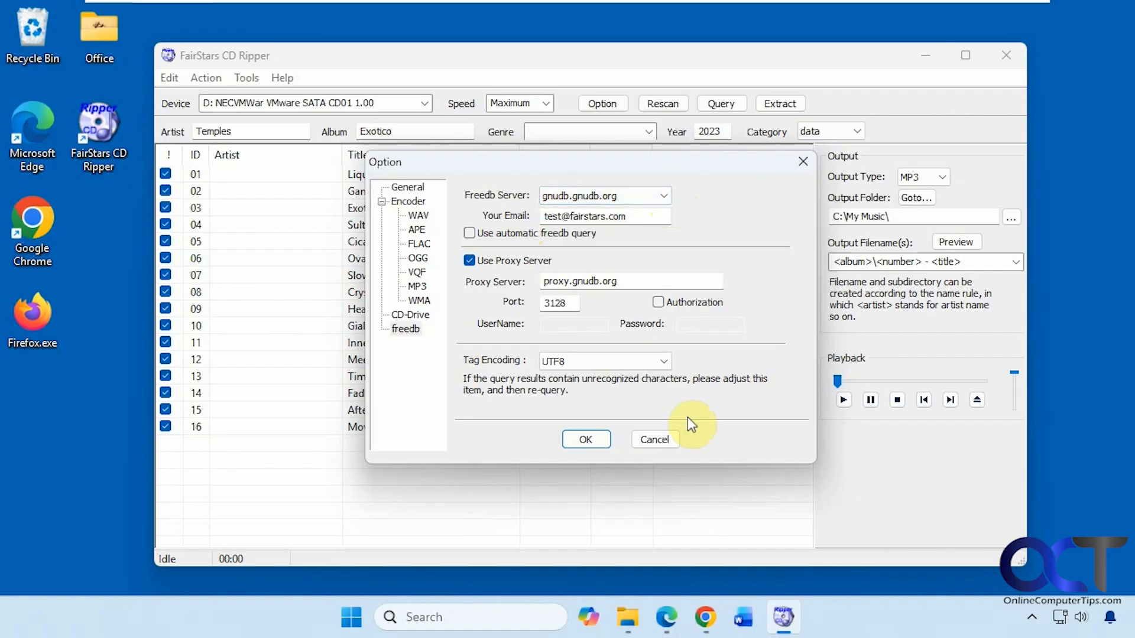
click(673, 440)
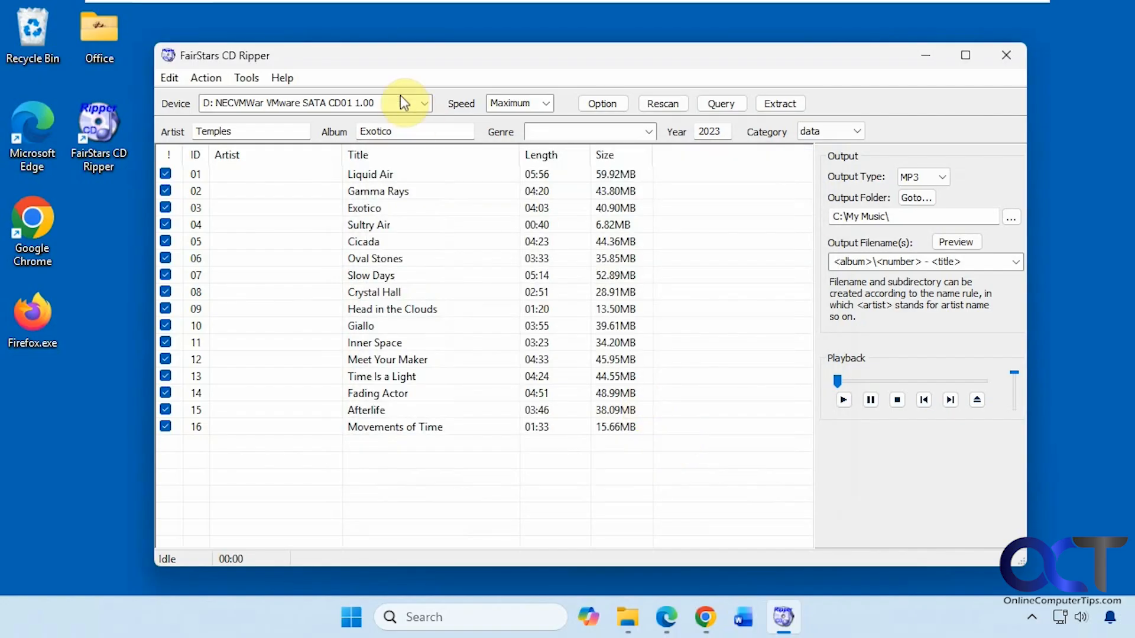
click(547, 105)
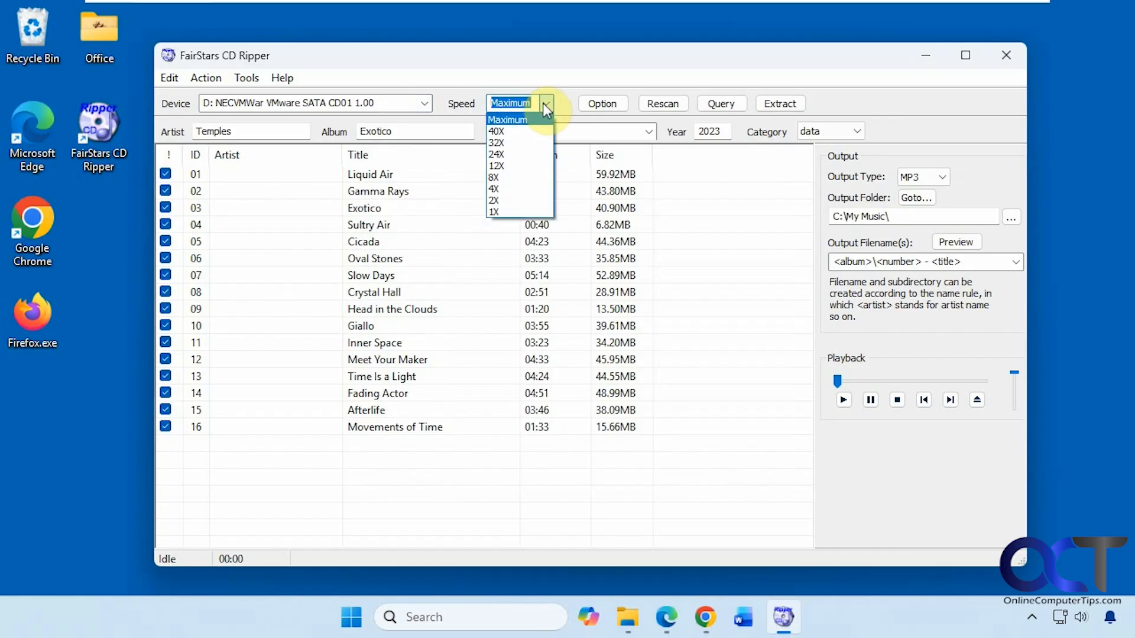
click(542, 103)
click(601, 103)
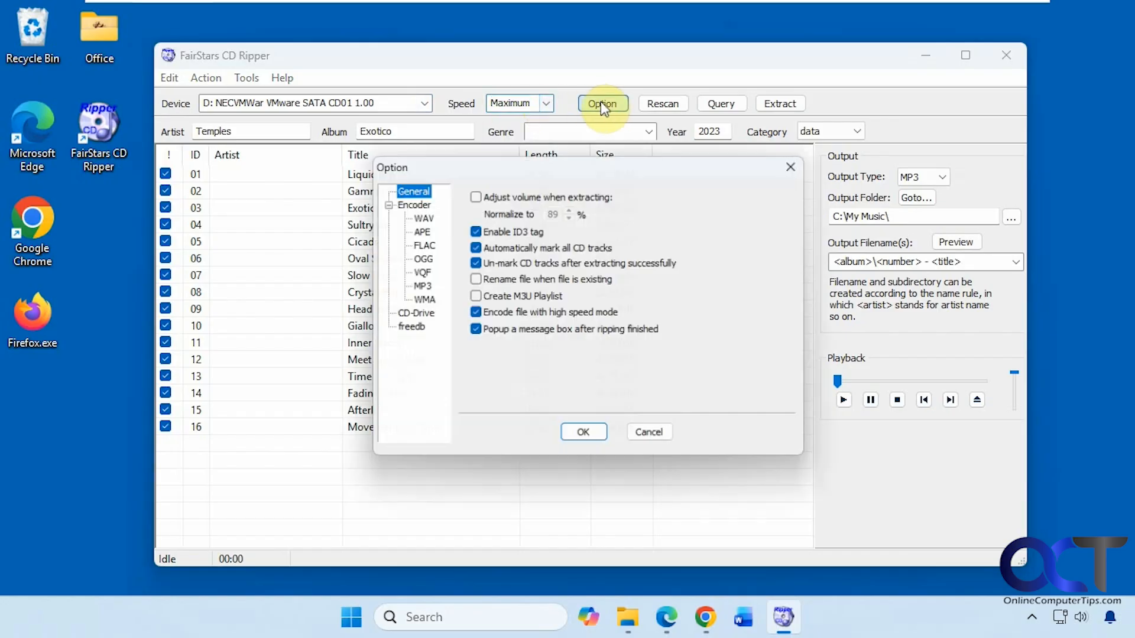
click(803, 161)
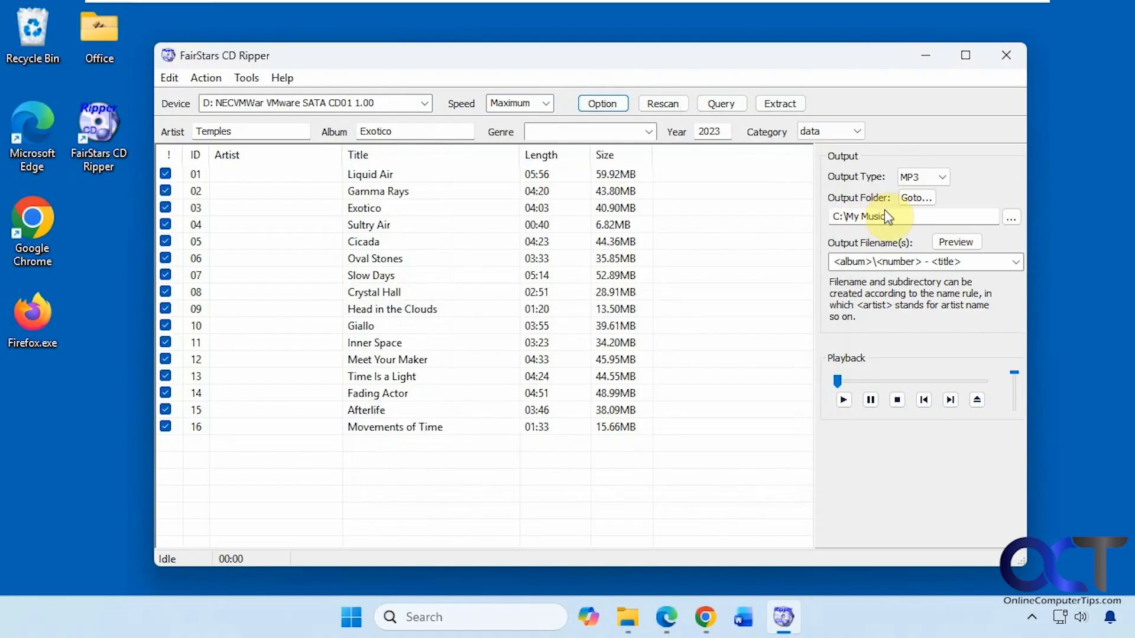
Step: Review the available filename templates and preview the output filenames produced by <album>\<number> - <title>
click(1016, 262)
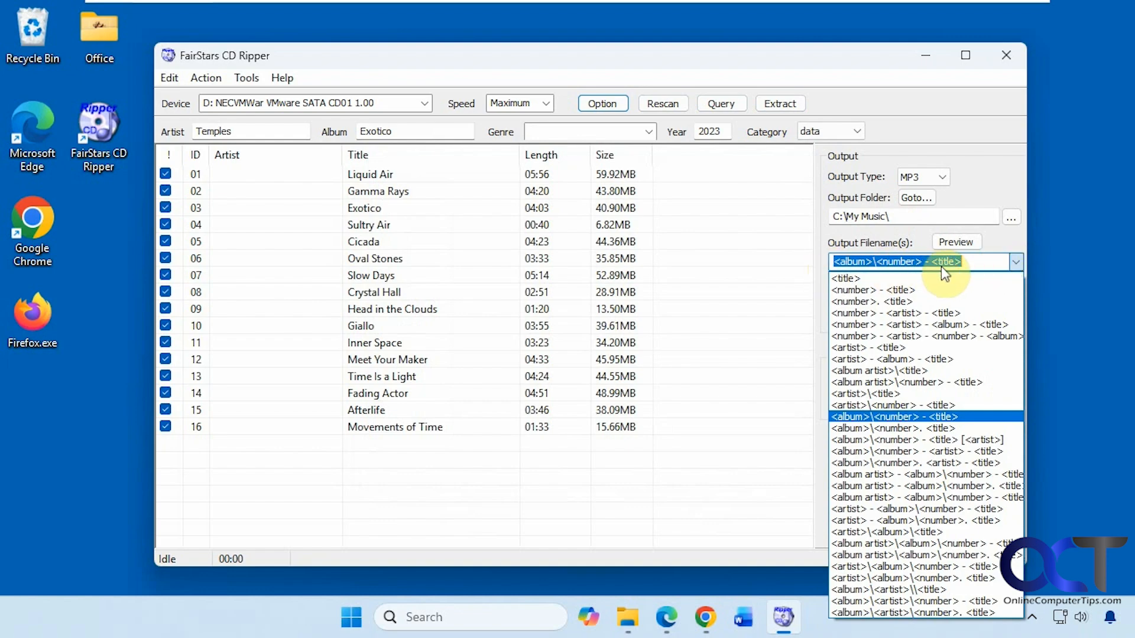
click(993, 168)
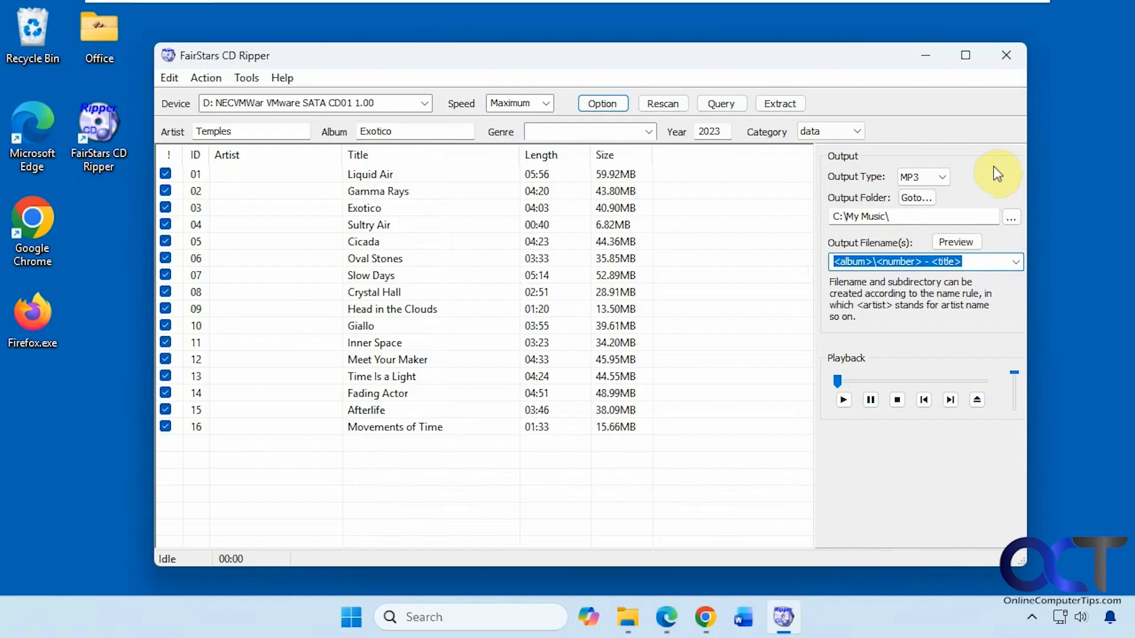
click(953, 243)
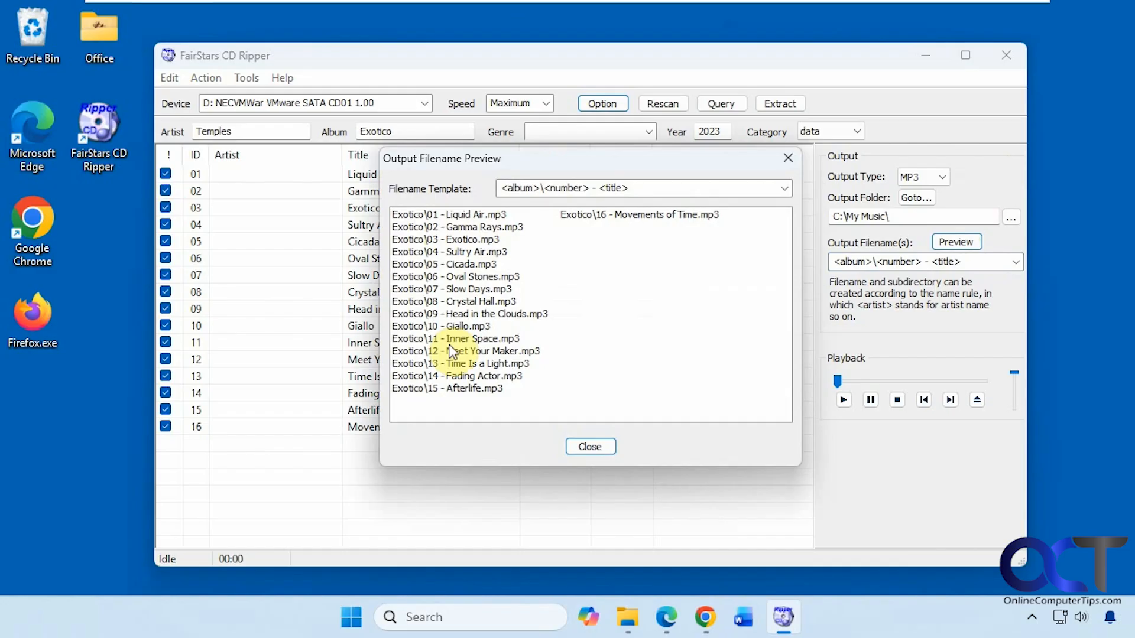
click(788, 159)
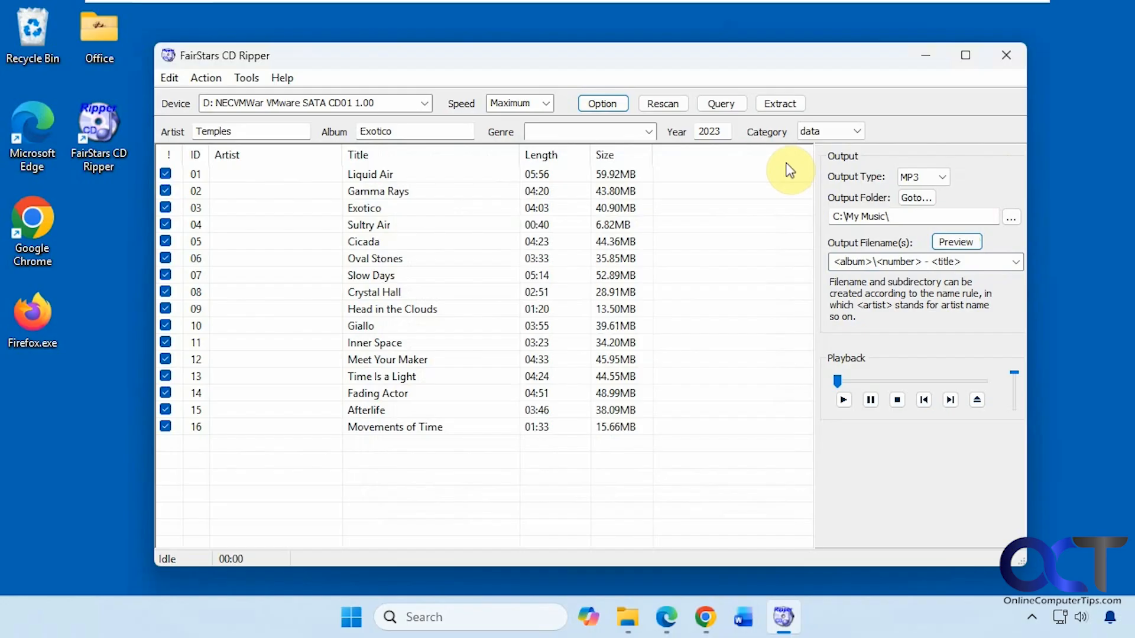
Step: Extract all marked tracks as MP3 files to C:\My Music\ and dismiss the completion message
click(778, 104)
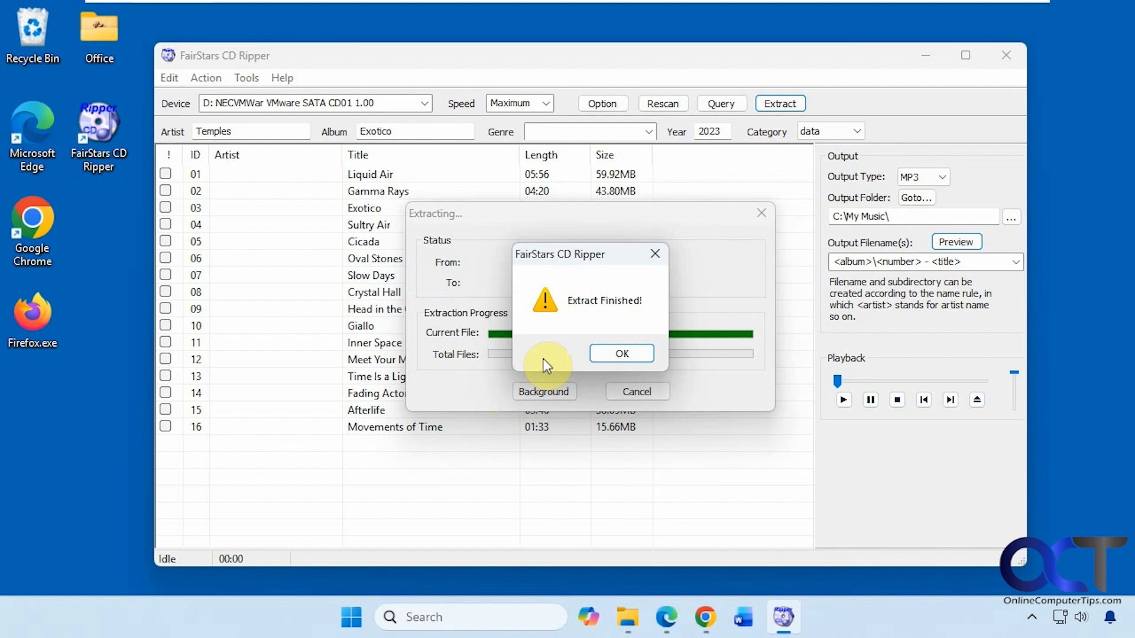
click(622, 355)
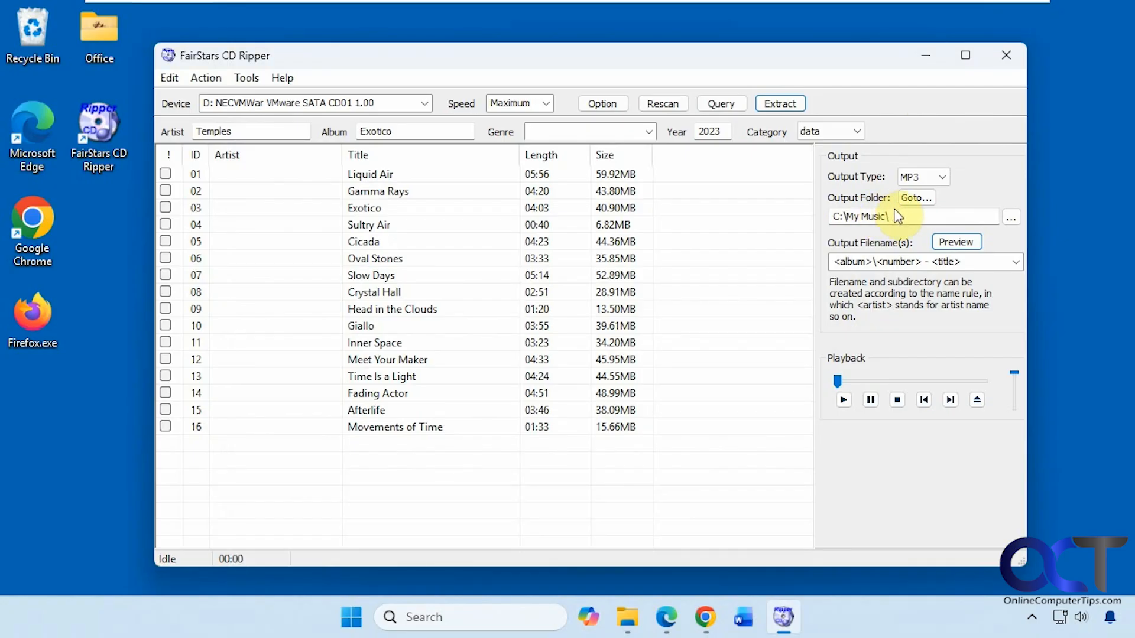
Step: Switch to File Explorer and open the extracted album's folder, C:\My Music\Exotico
click(628, 617)
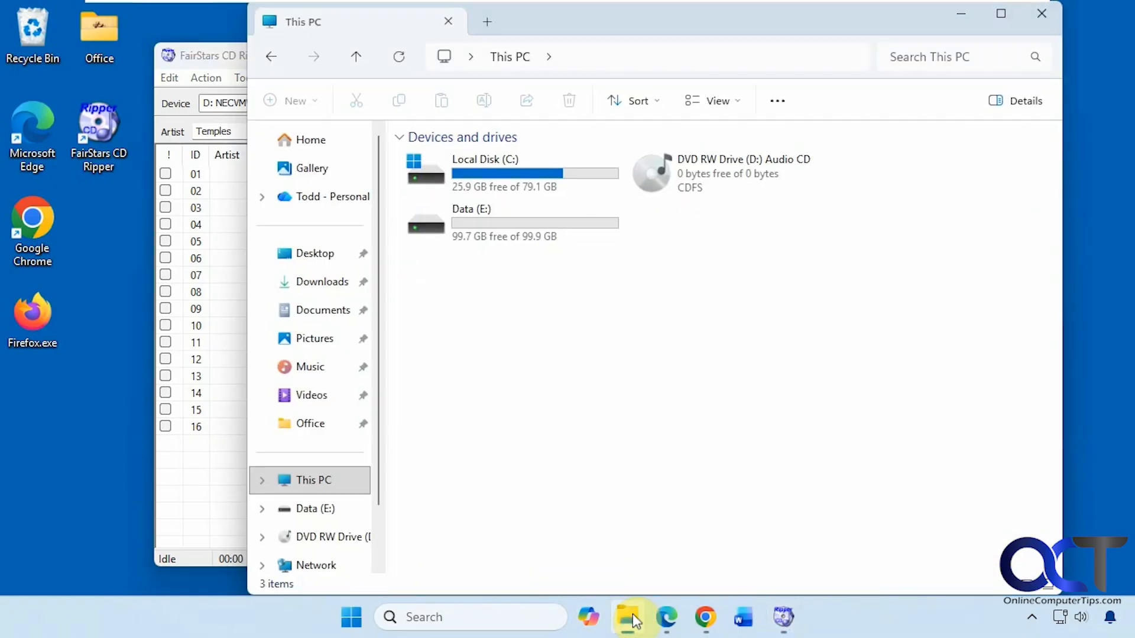
double_click(512, 183)
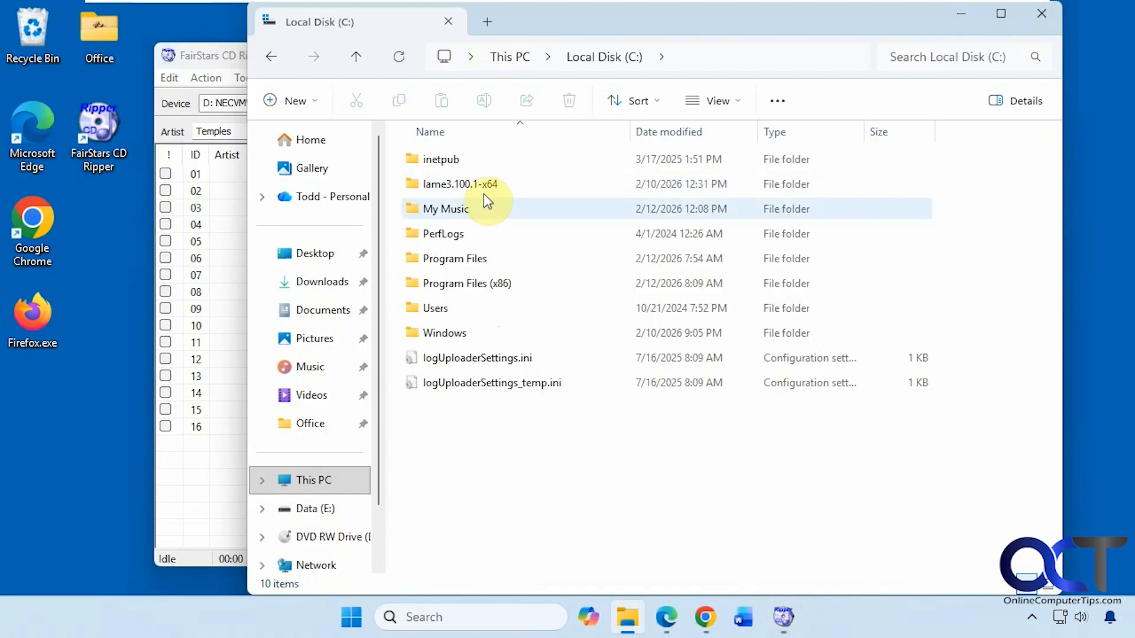
click(460, 213)
double_click(460, 213)
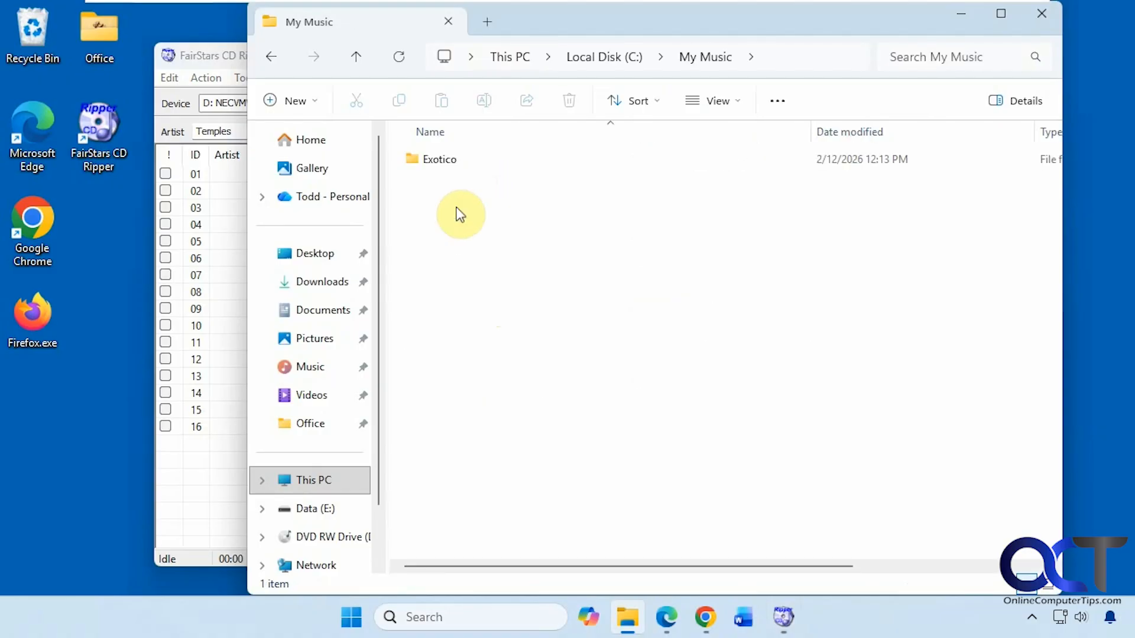
double_click(449, 161)
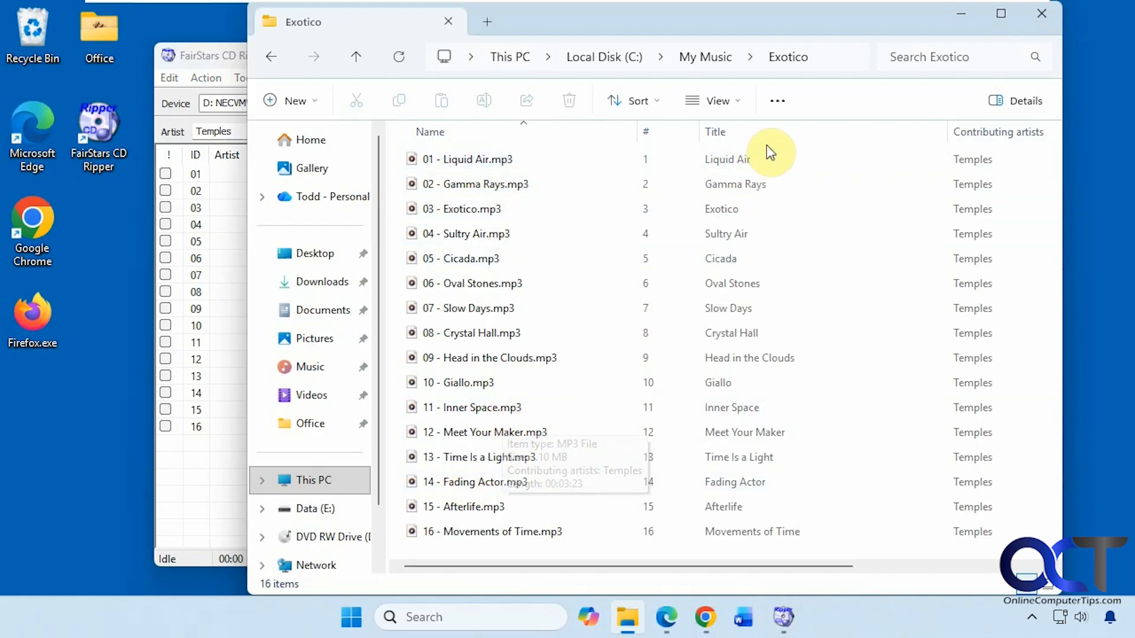
Step: Examine the title, contributing artist and album details of the extracted MP3 files, and minimize File Explorer to return to the ripper
drag(800, 567, 935, 568)
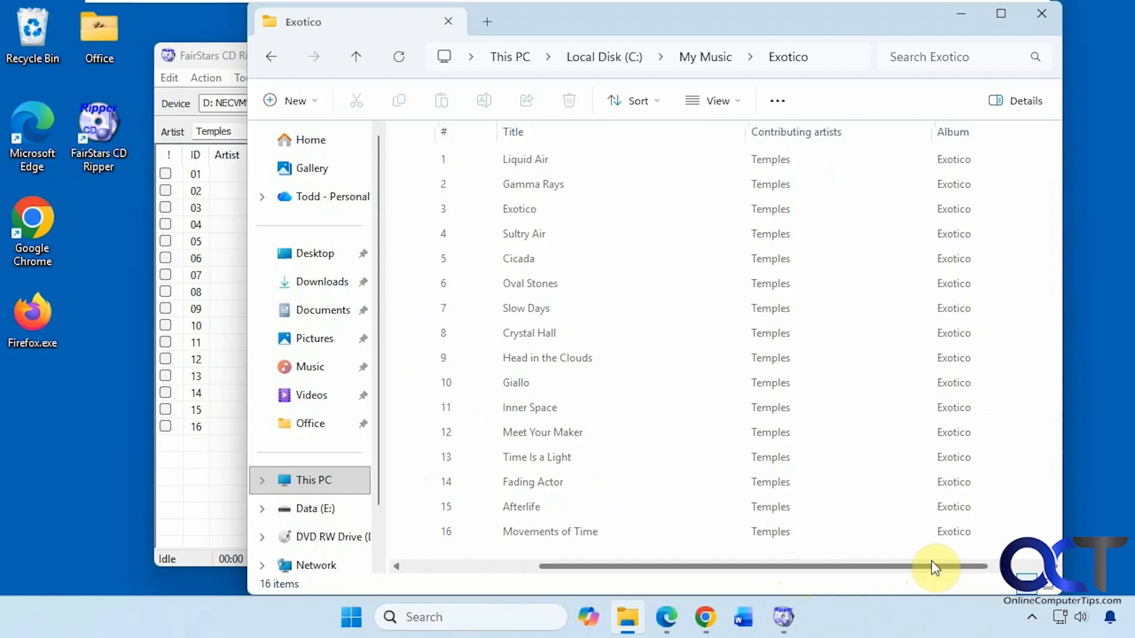
drag(874, 568, 643, 571)
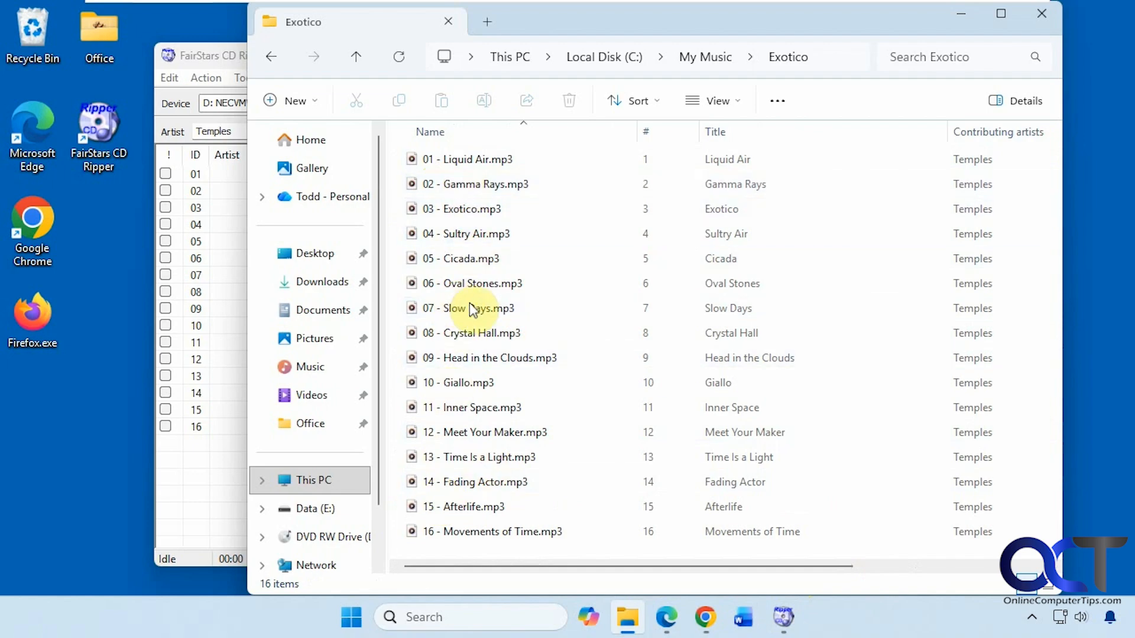
click(961, 13)
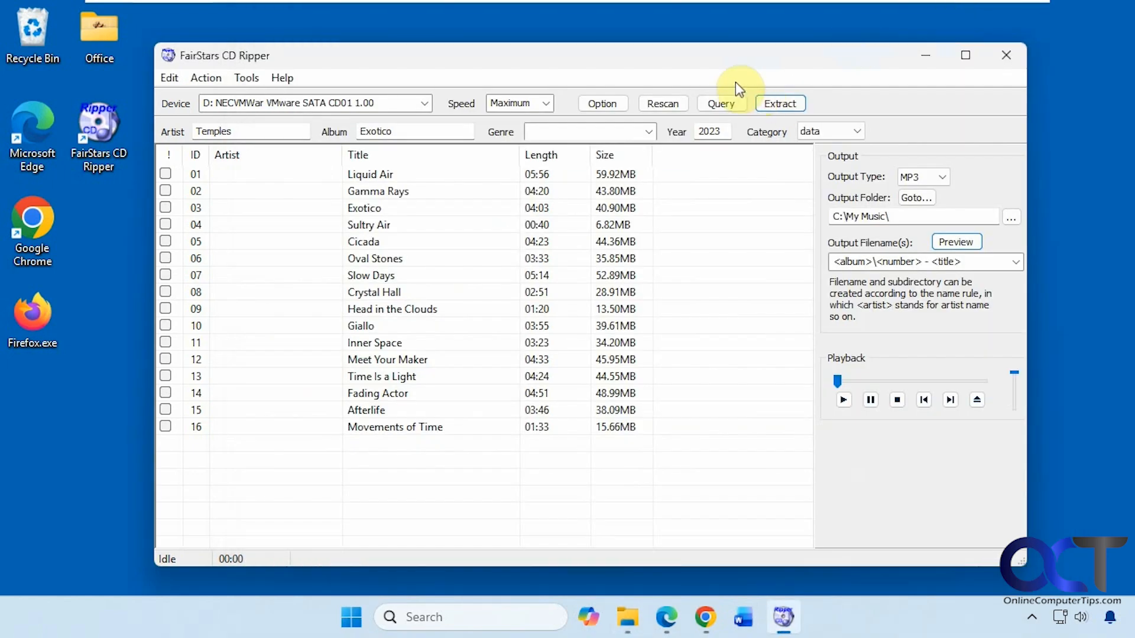